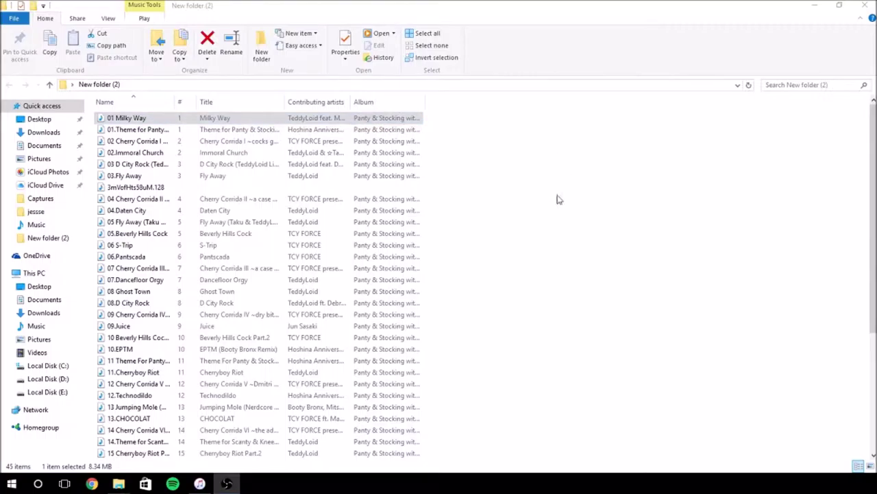
# Look through the song files in New folder (2) and minimize its window.
pyautogui.scroll(-5, 471, 327)
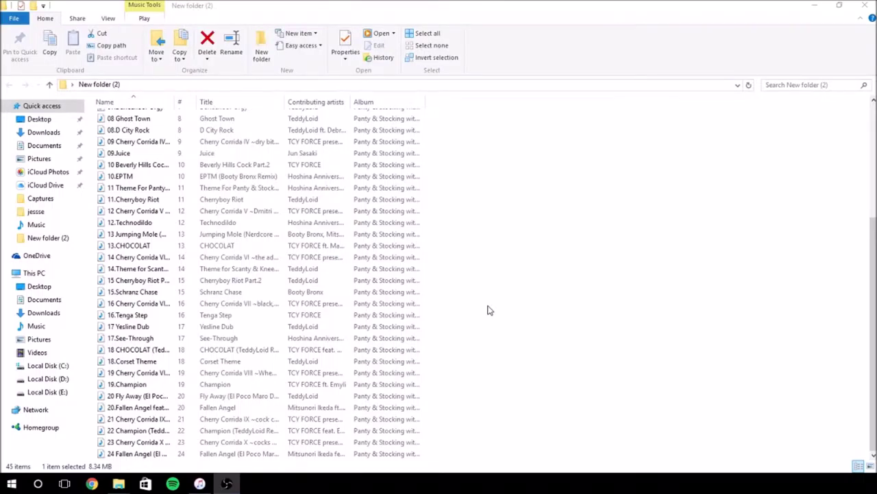
pyautogui.scroll(5, 490, 308)
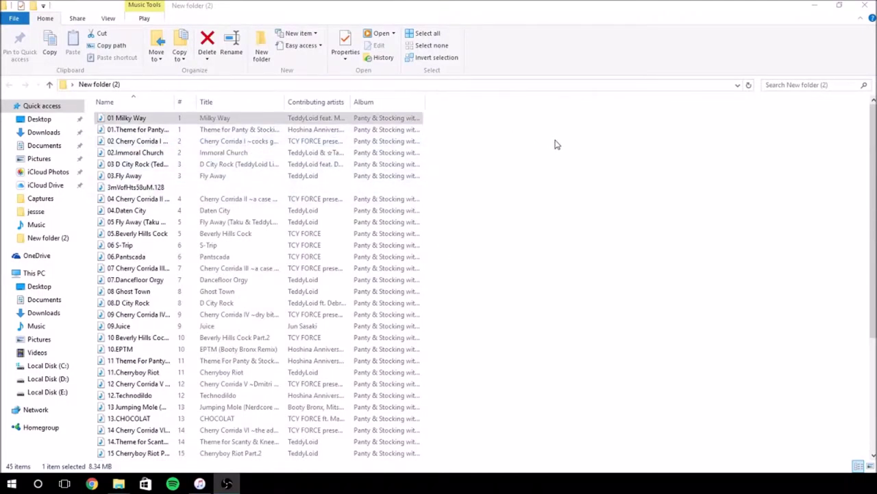
pyautogui.click(822, 16)
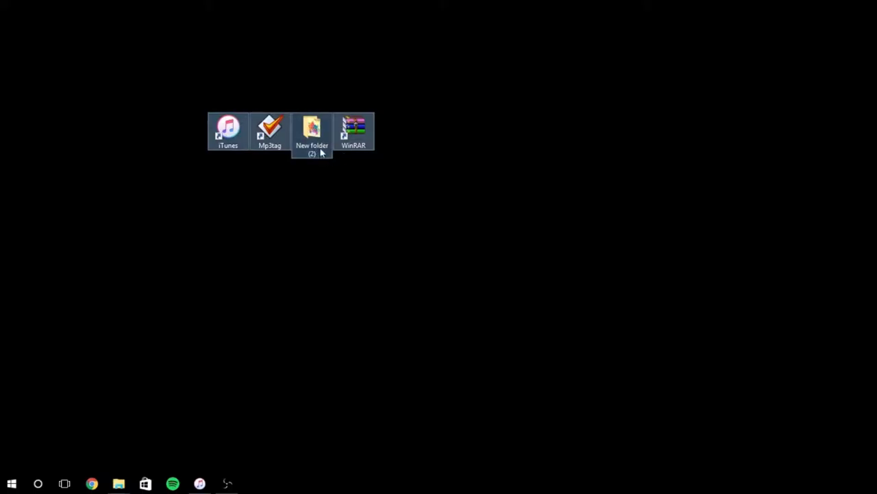
# Rearrange the iTunes, Mp3tag, New folder (2) and WinRAR desktop icons into a spaced-out row.
pyautogui.click(311, 177)
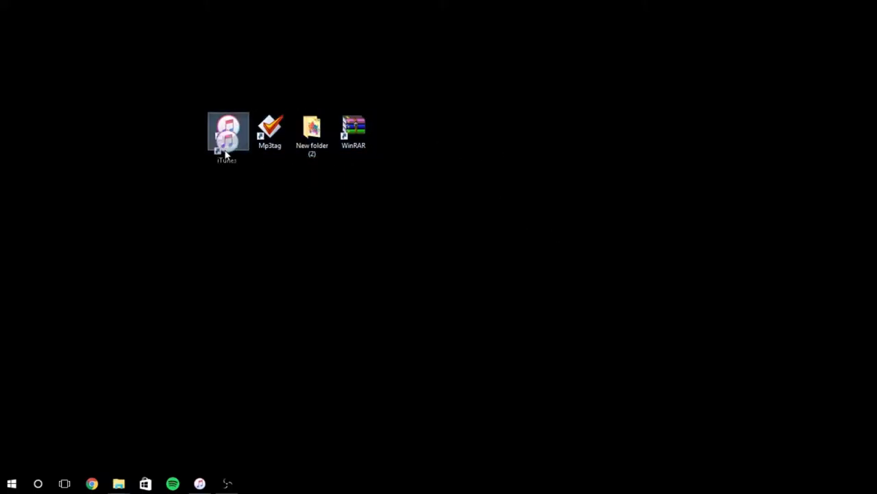
pyautogui.moveTo(227, 150); pyautogui.dragTo(269, 261)
pyautogui.moveTo(264, 138); pyautogui.dragTo(348, 245)
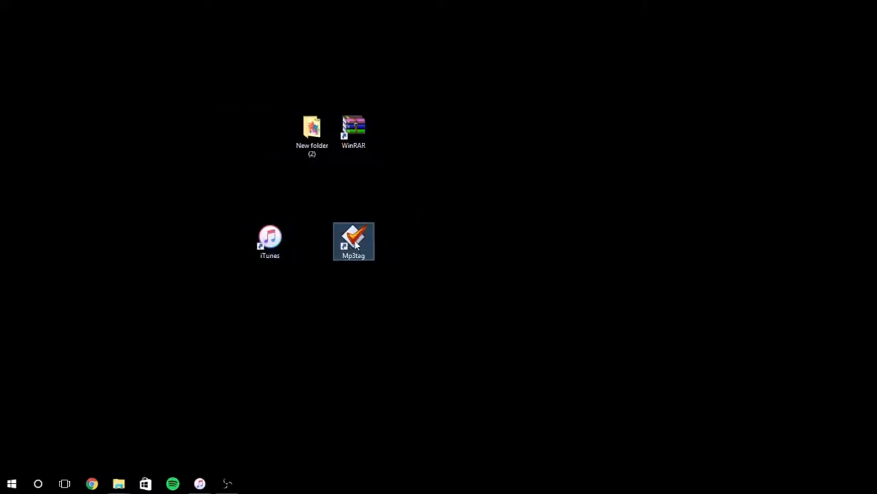
pyautogui.moveTo(308, 137); pyautogui.dragTo(426, 252)
pyautogui.moveTo(343, 141); pyautogui.dragTo(541, 256)
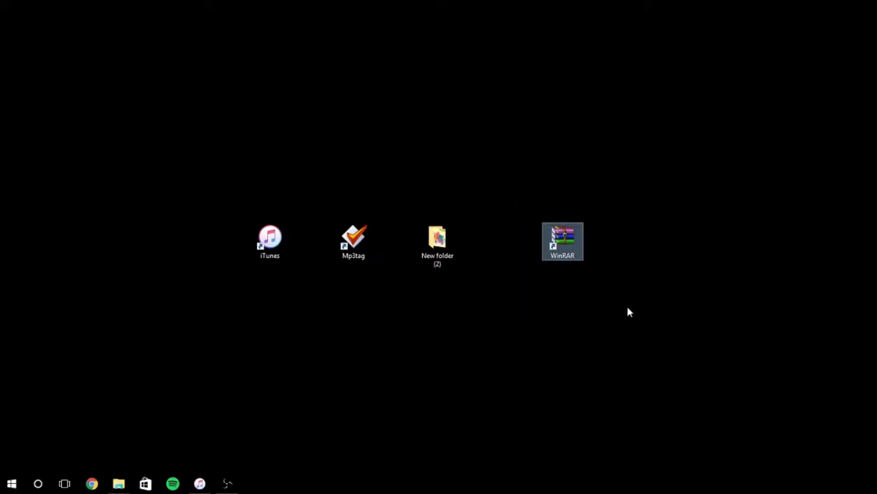
pyautogui.moveTo(560, 252); pyautogui.dragTo(524, 257)
# Open New folder (2) from the desktop and look through its song files.
pyautogui.rightClick(549, 358)
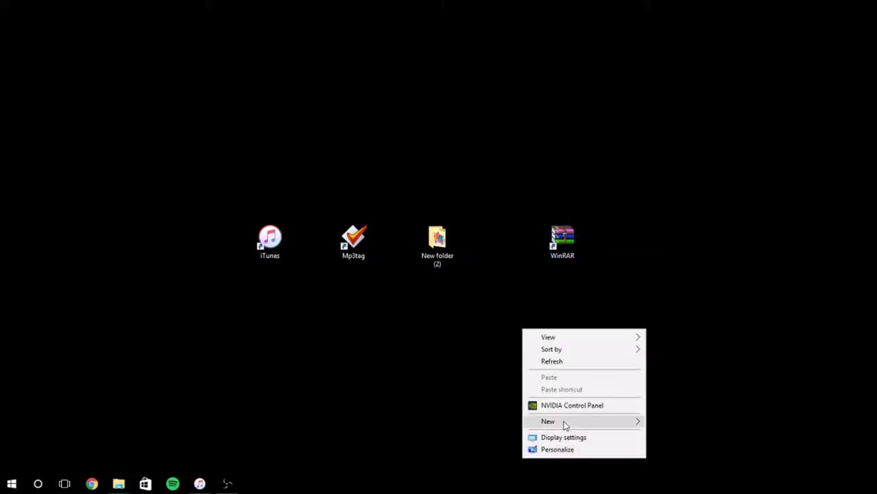
pyautogui.moveTo(564, 422)
pyautogui.click(438, 243)
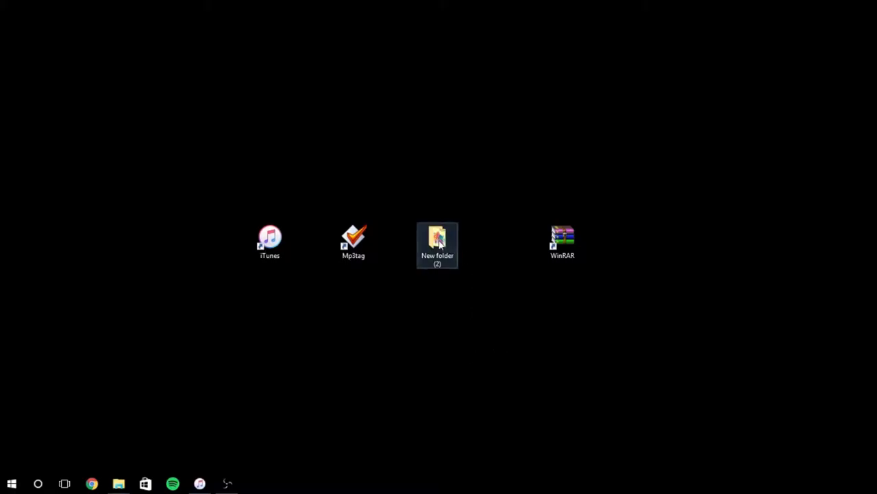
pyautogui.doubleClick(438, 243)
pyautogui.scroll(-9, 360, 205)
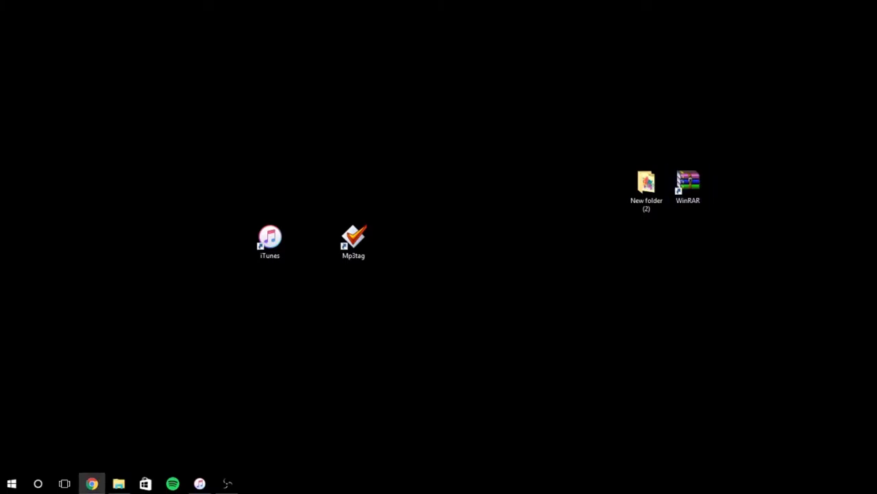
# Switch to Chrome and look through the soundtrack files offered on the tradownload.com results page.
pyautogui.hotkey('alt', 'Tab')
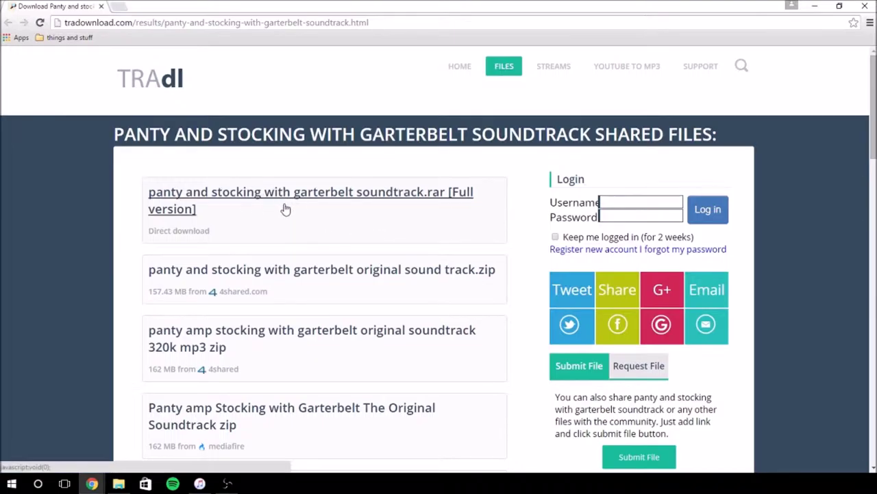
pyautogui.scroll(-5, 290, 220)
pyautogui.scroll(-5, 289, 261)
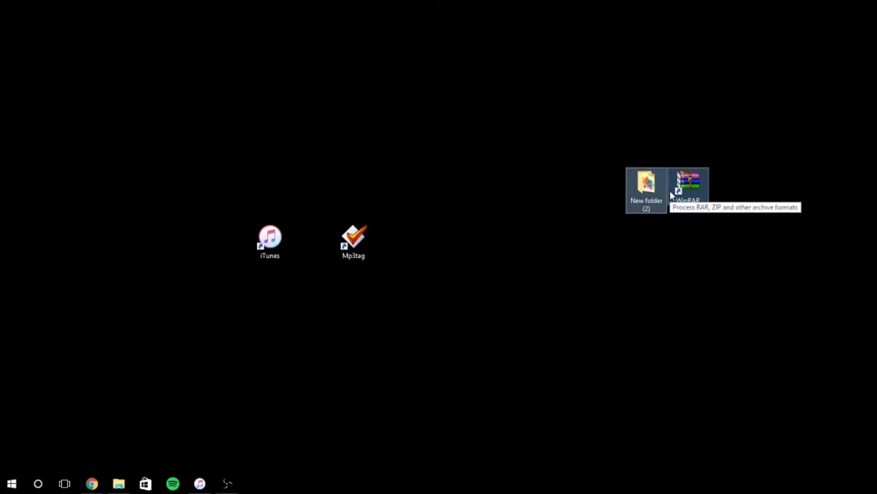
# Launch WinRAR, find Panty & Stocking with Garterbelt Original Soundtrack.rar in Downloads, and open the song folder inside it.
pyautogui.doubleClick(689, 187)
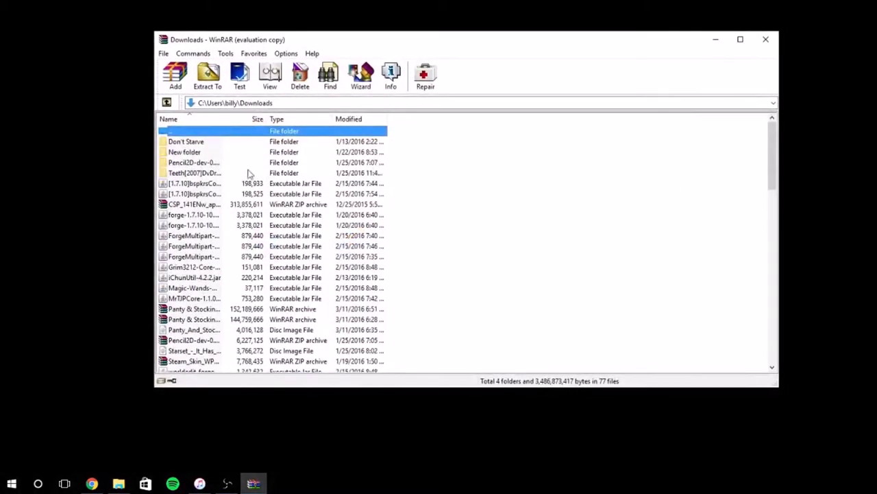
pyautogui.scroll(-13, 201, 247)
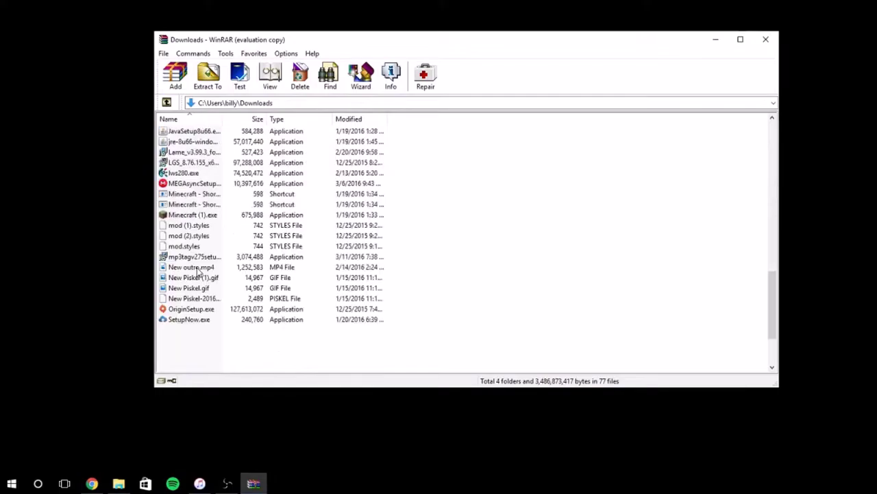
pyautogui.scroll(-3, 195, 277)
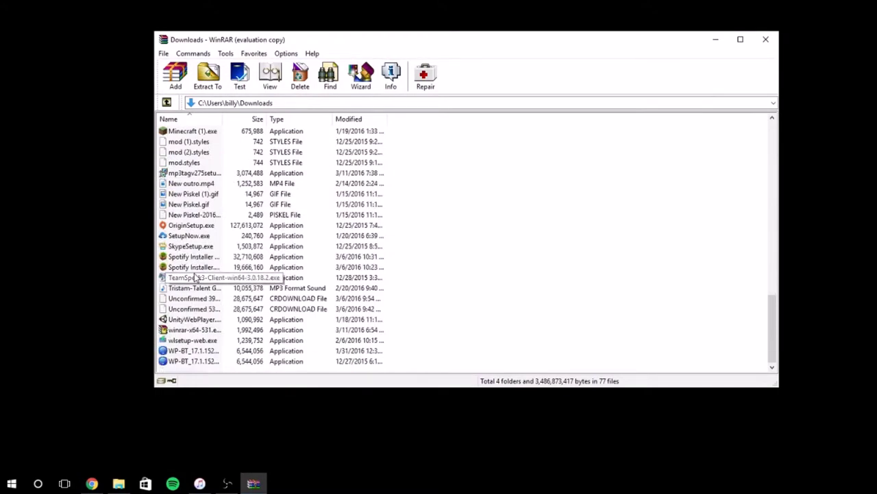
pyautogui.scroll(9, 196, 277)
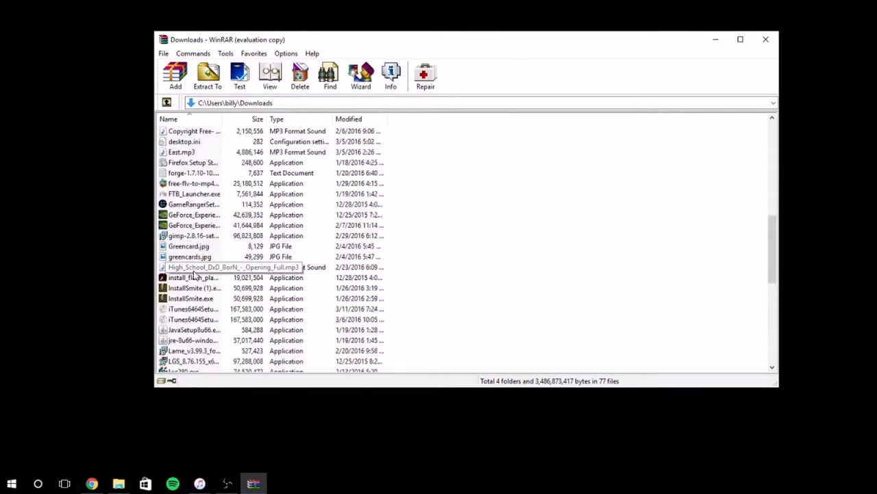
pyautogui.scroll(7, 194, 274)
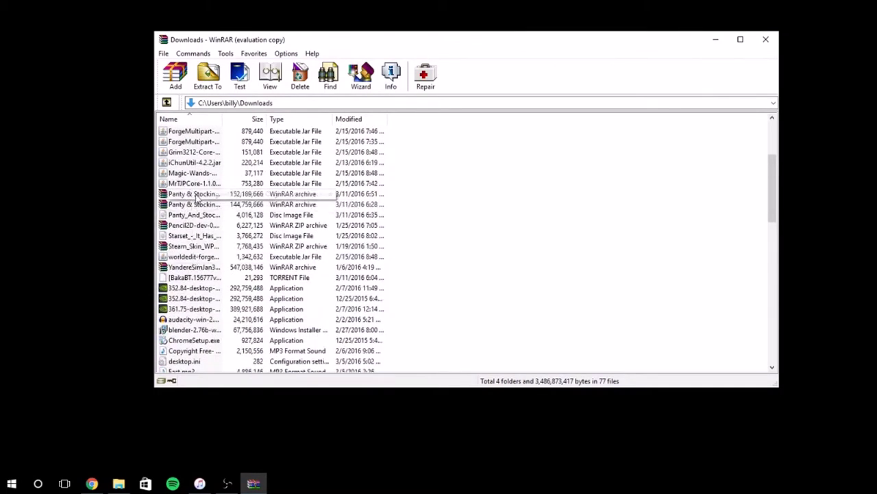
pyautogui.doubleClick(197, 196)
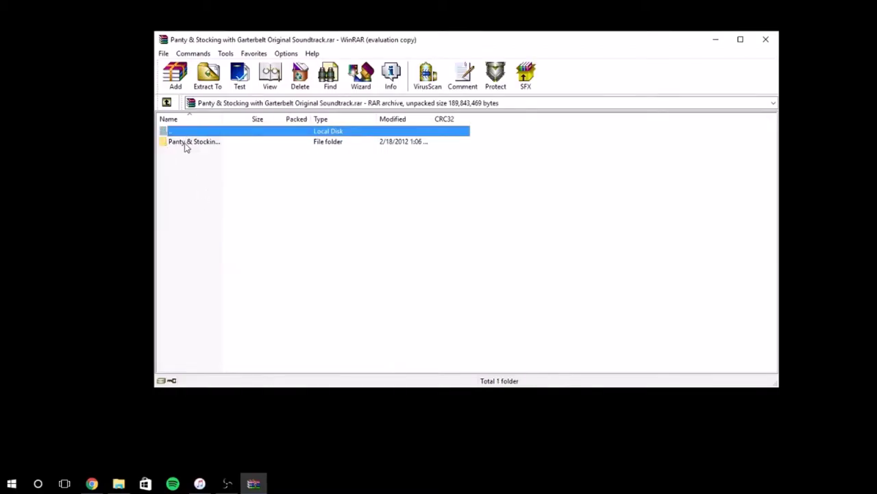
pyautogui.doubleClick(189, 141)
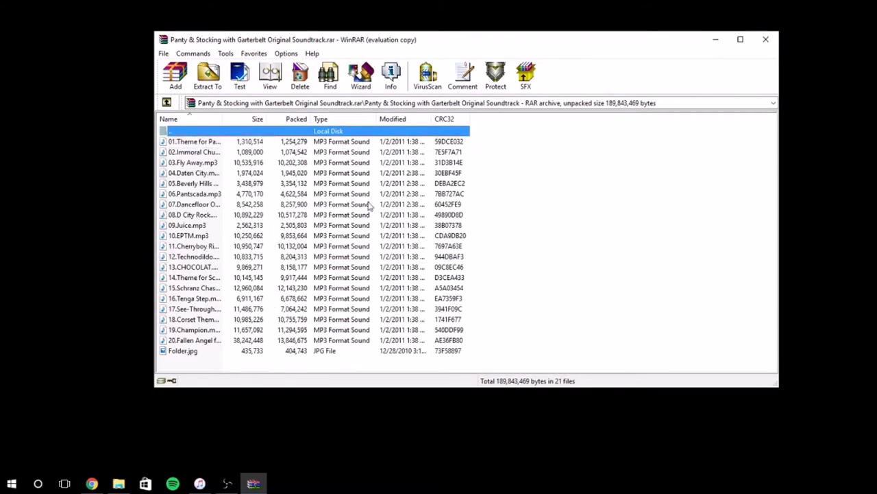
pyautogui.moveTo(549, 363); pyautogui.dragTo(636, 237)
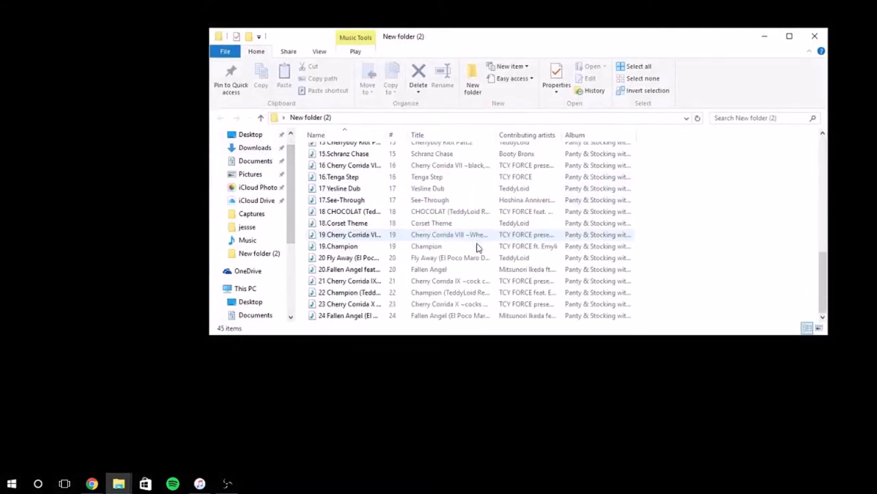
# Close the New folder (2) window and group the Mp3tag, New folder (2) and WinRAR icons side by side on the desktop.
pyautogui.scroll(5, 494, 248)
pyautogui.click(815, 36)
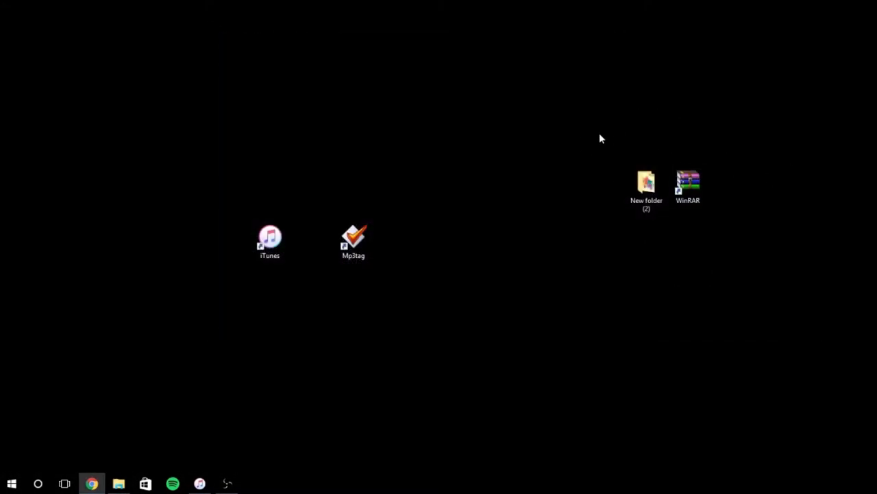
pyautogui.moveTo(600, 139); pyautogui.dragTo(765, 286)
pyautogui.moveTo(691, 198); pyautogui.dragTo(742, 175)
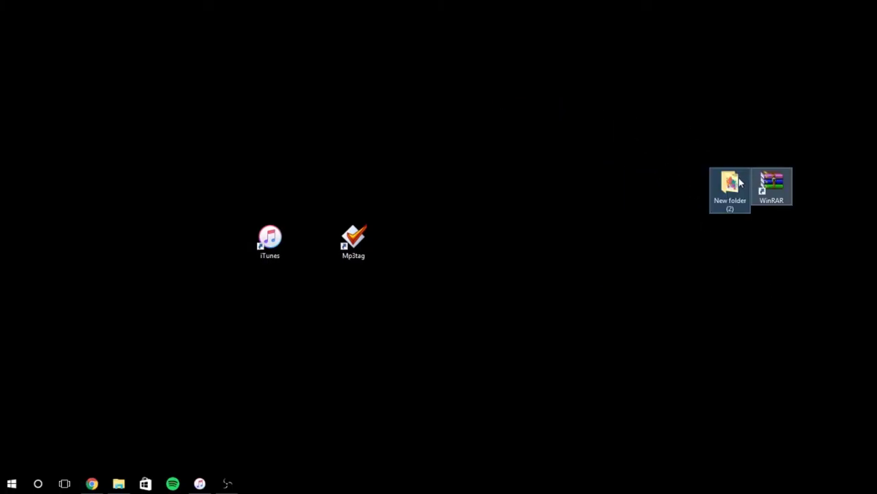
pyautogui.moveTo(351, 251); pyautogui.dragTo(678, 189)
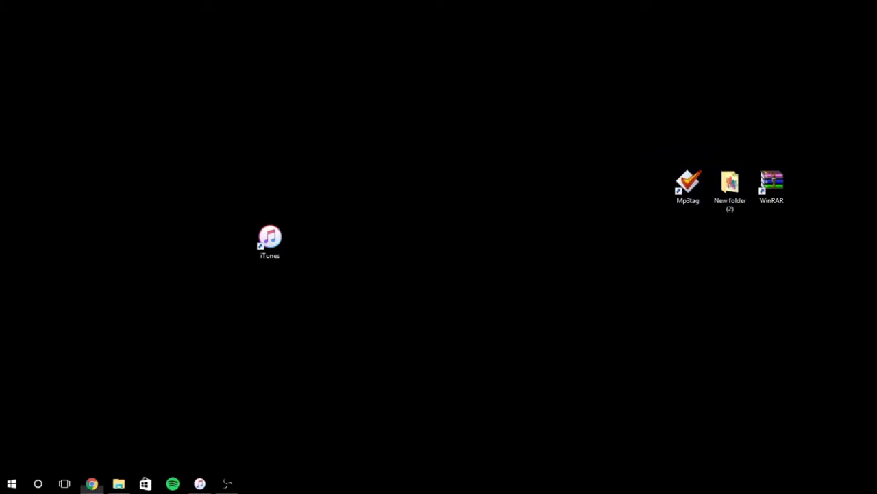
# Switch to Chrome and view the mp3tagv275setup.exe download on the Mp3tag download page.
pyautogui.click(92, 483)
pyautogui.moveTo(88, 358); pyautogui.dragTo(245, 19)
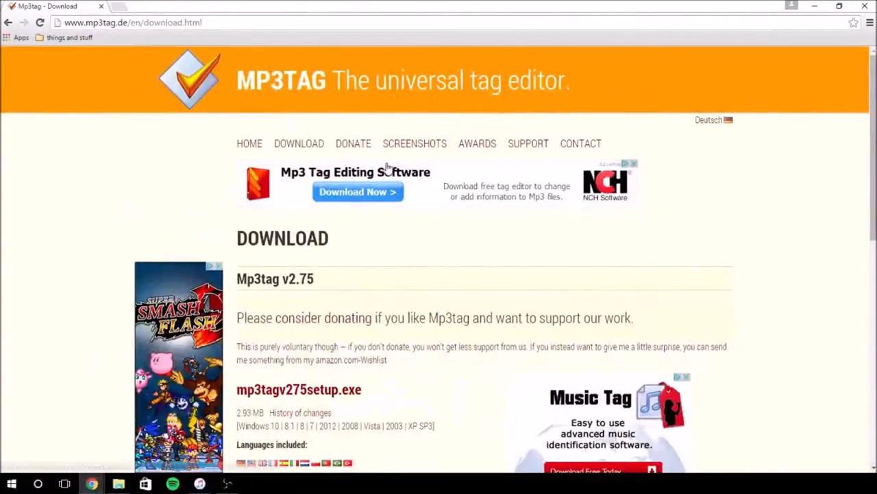
pyautogui.scroll(-3, 394, 190)
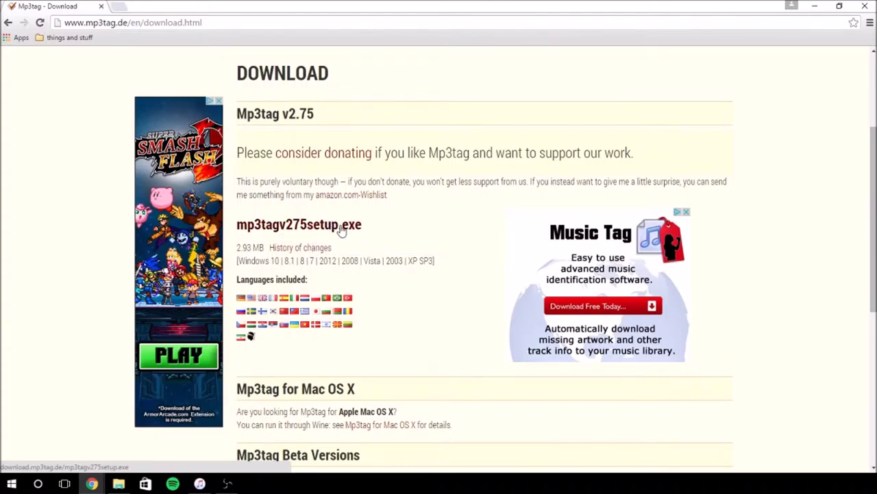
pyautogui.scroll(-2, 350, 333)
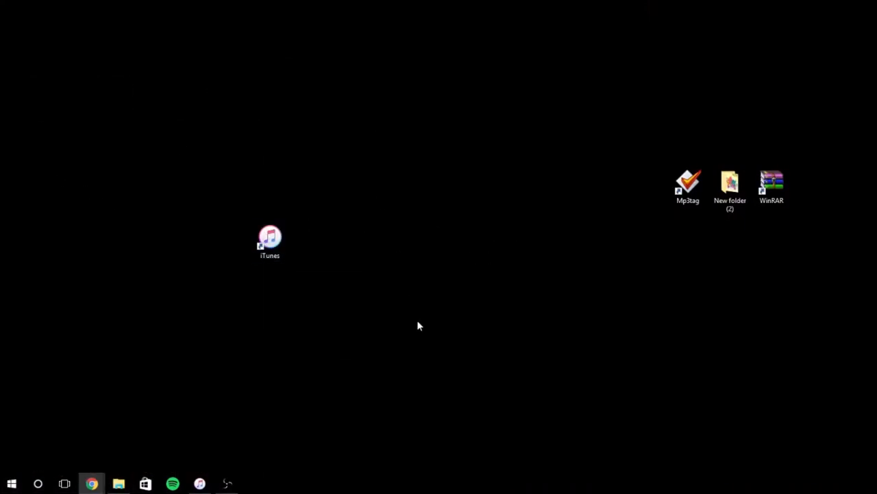
# Launch Mp3tag and check the tags and cover art of various songs from New folder (2).
pyautogui.doubleClick(688, 184)
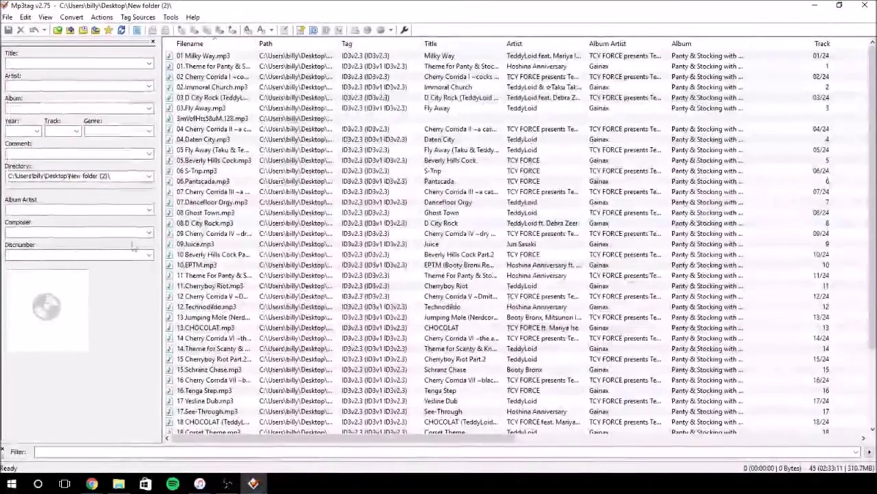
pyautogui.click(240, 212)
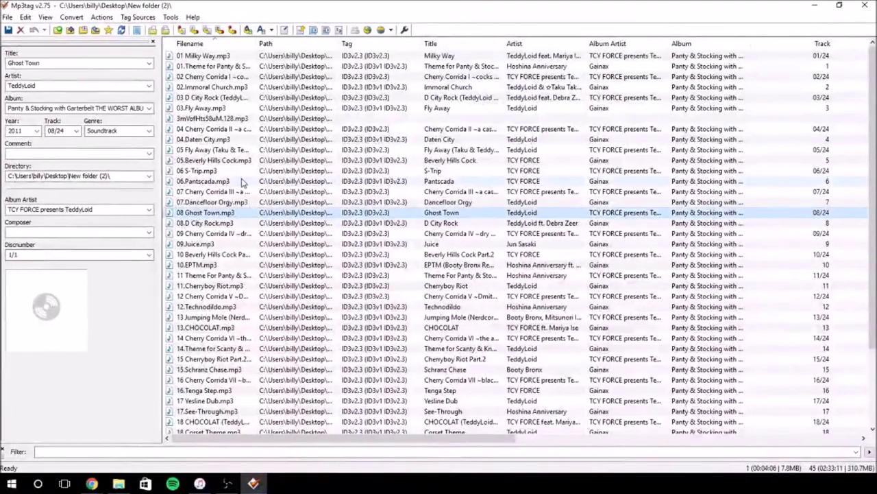
pyautogui.click(241, 181)
pyautogui.click(226, 118)
pyautogui.click(233, 327)
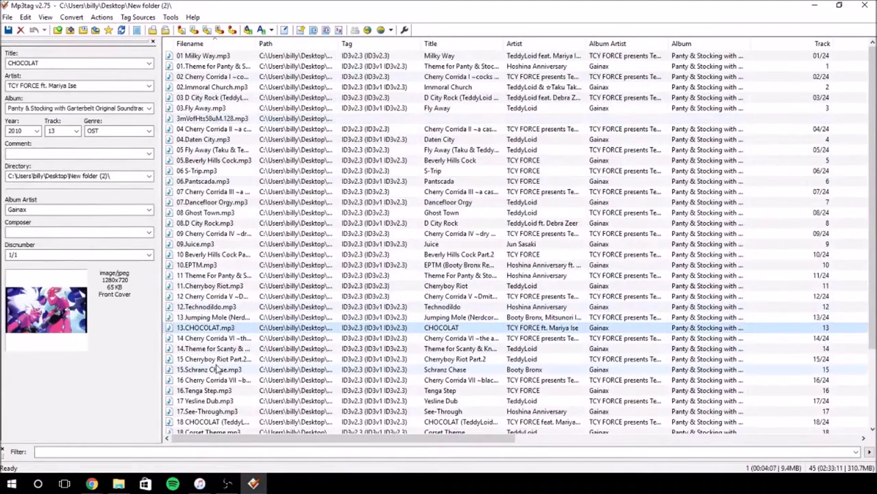
pyautogui.click(219, 369)
pyautogui.scroll(-3, 209, 295)
pyautogui.click(213, 317)
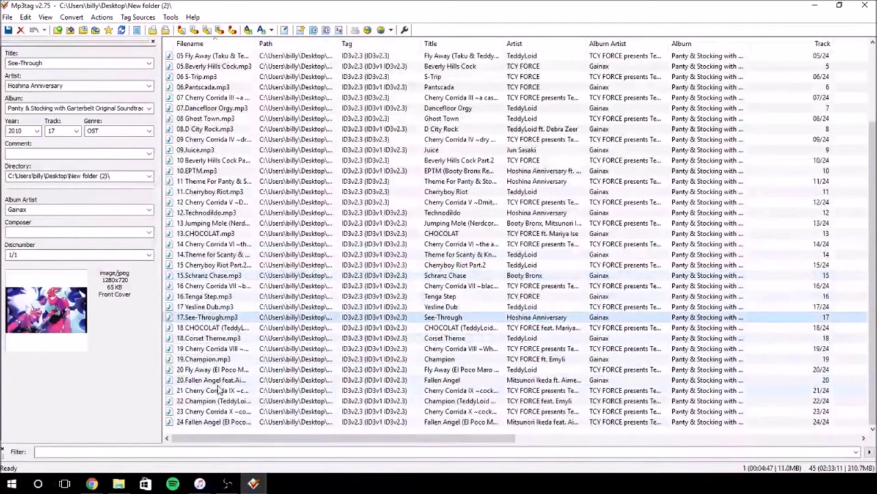
pyautogui.click(212, 265)
pyautogui.click(208, 212)
pyautogui.scroll(3, 208, 216)
pyautogui.click(208, 212)
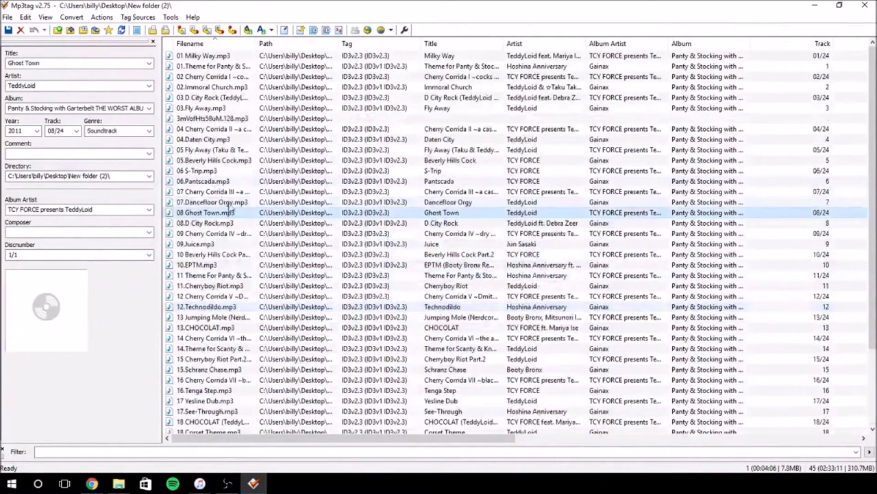
pyautogui.click(233, 275)
pyautogui.click(196, 357)
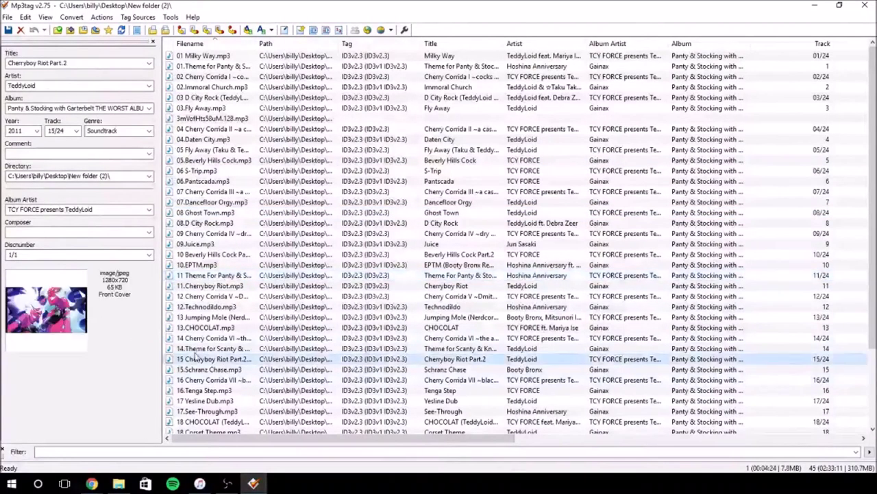
pyautogui.scroll(-3, 231, 317)
pyautogui.click(226, 327)
pyautogui.click(209, 202)
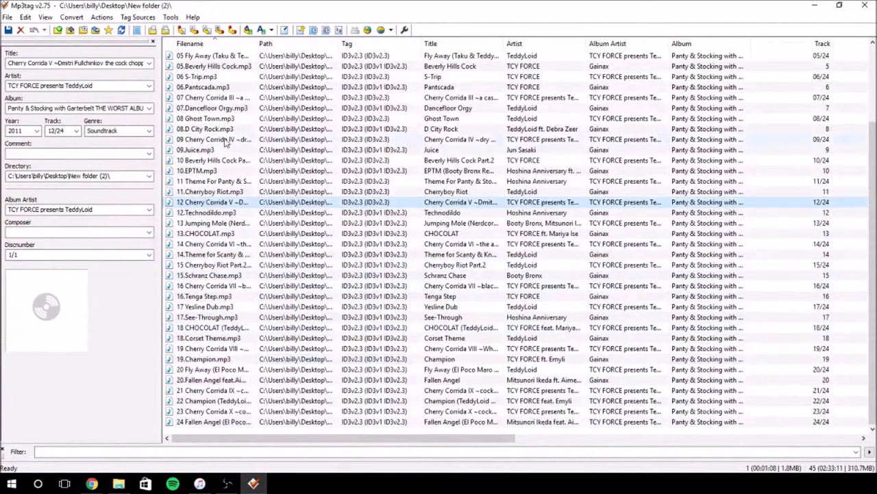
pyautogui.scroll(3, 226, 140)
pyautogui.click(206, 223)
pyautogui.click(199, 108)
pyautogui.click(197, 265)
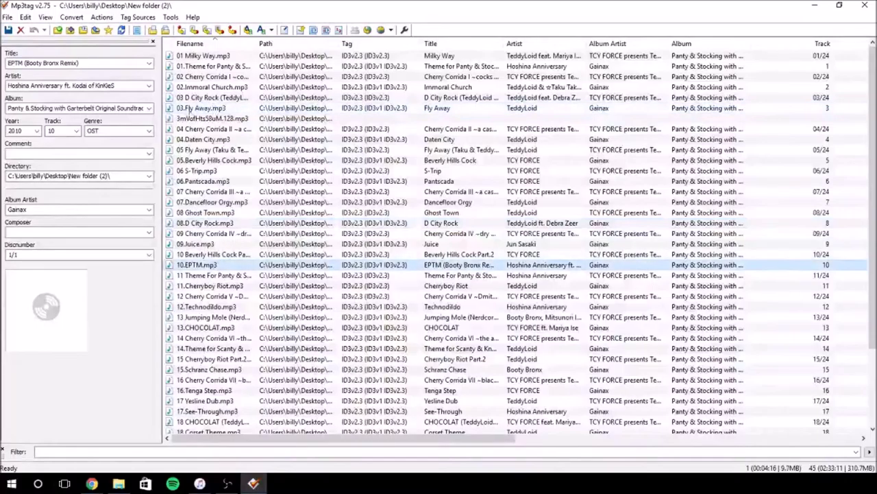
pyautogui.click(226, 140)
pyautogui.click(225, 245)
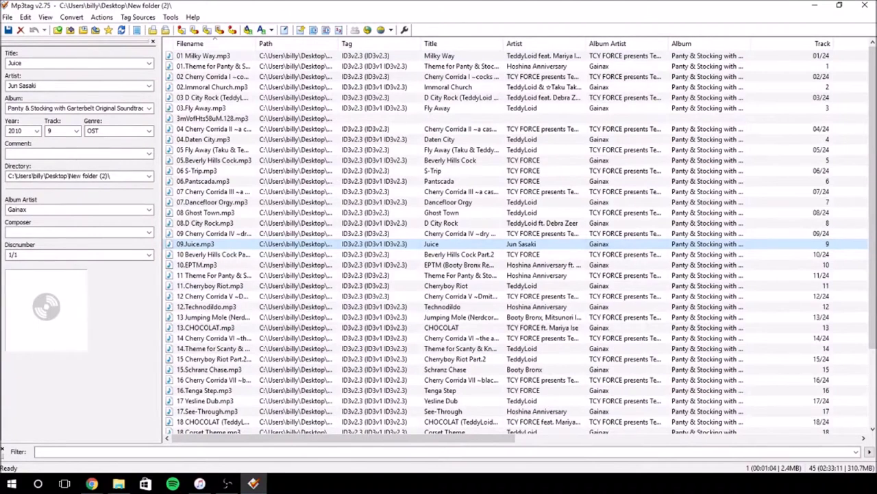
# Switch to Chrome, search Google Images for dora, and preview the first picture along with its image-saving options.
pyautogui.click(91, 484)
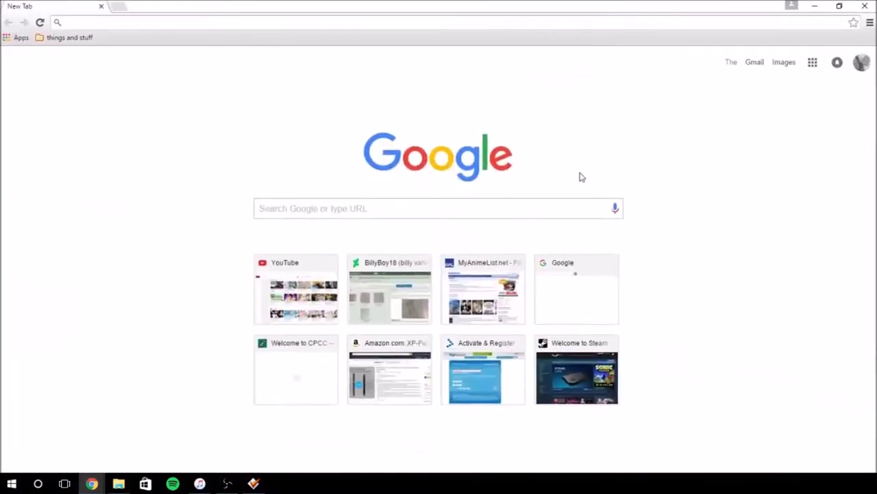
pyautogui.click(476, 210)
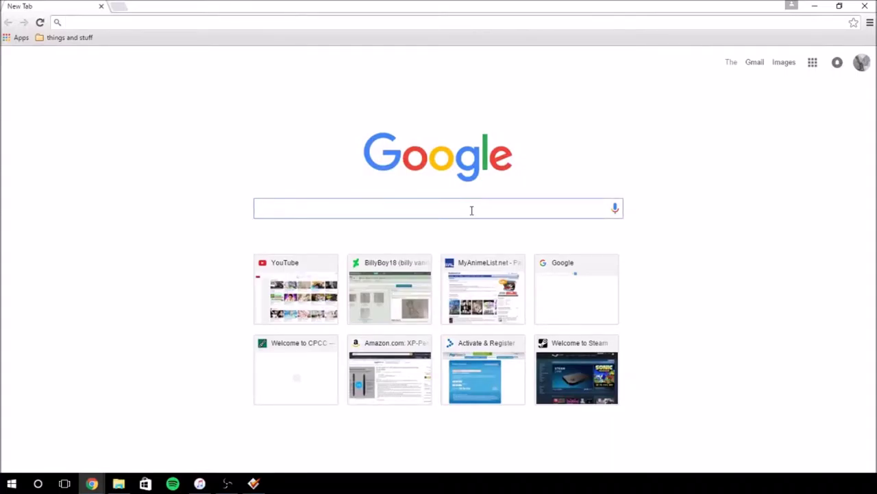
pyautogui.write('dora')
pyautogui.press('Return')
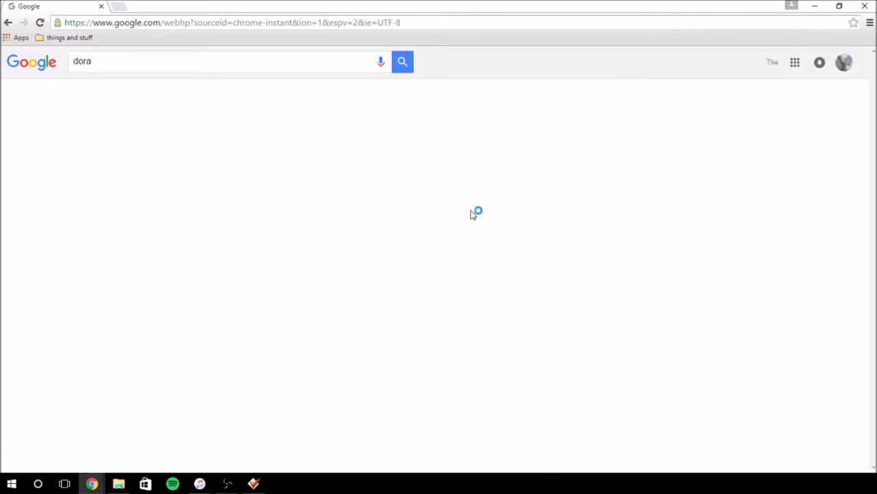
pyautogui.click(115, 96)
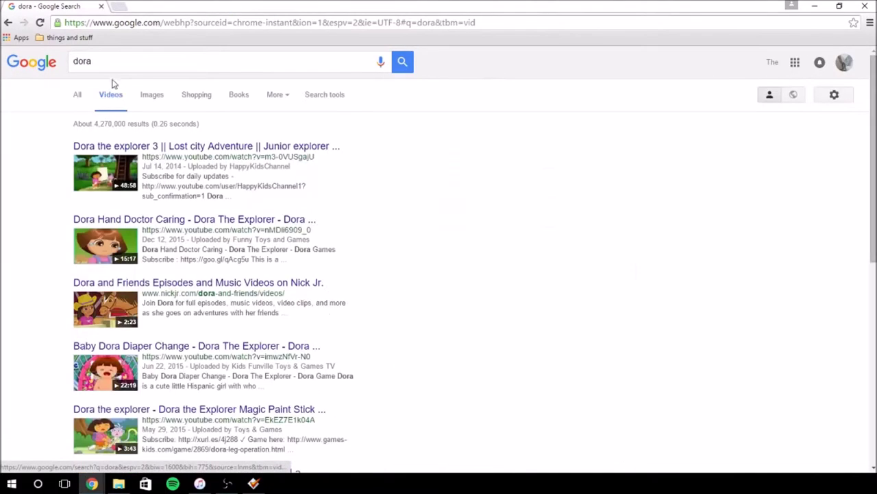
pyautogui.click(154, 97)
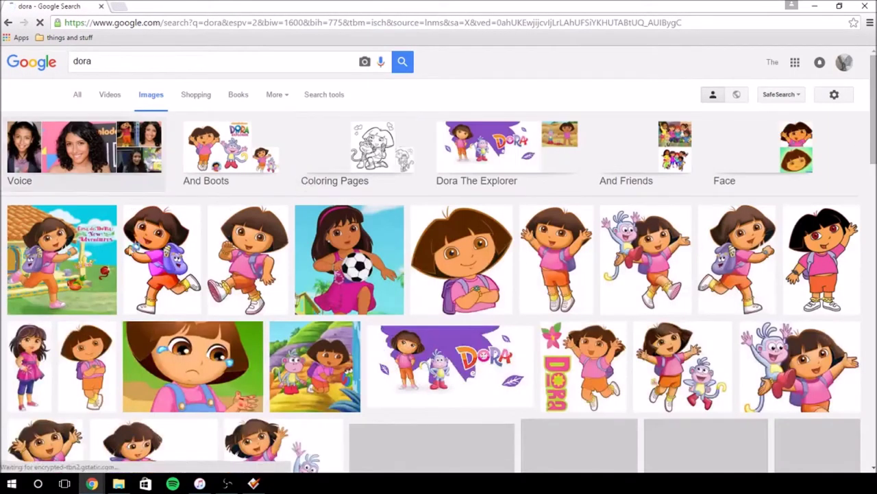
pyautogui.click(62, 259)
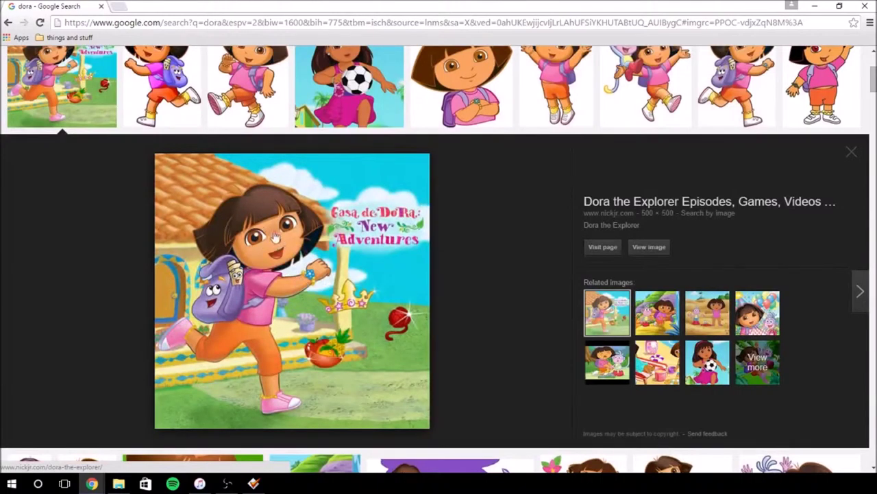
pyautogui.rightClick(364, 272)
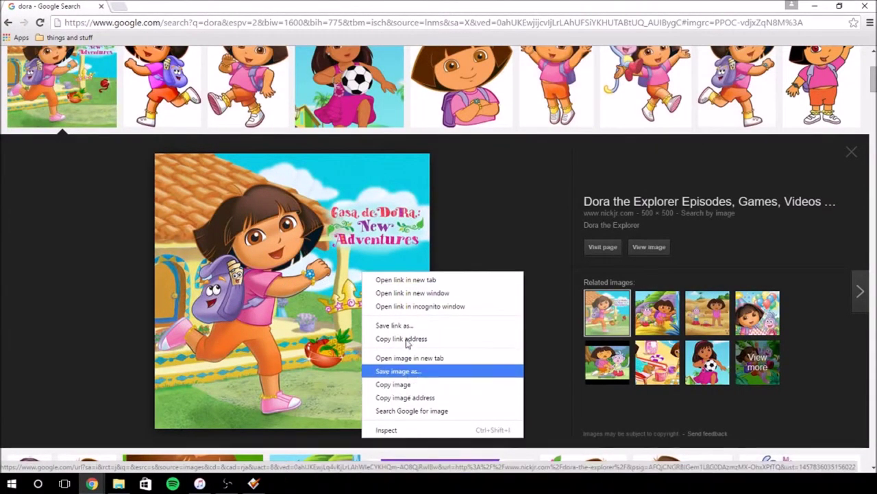
# Return to Mp3tag and browse the Camera Roll folder in Pictures for cover images for 09.Juice.mp3 without adding one.
pyautogui.rightClick(65, 312)
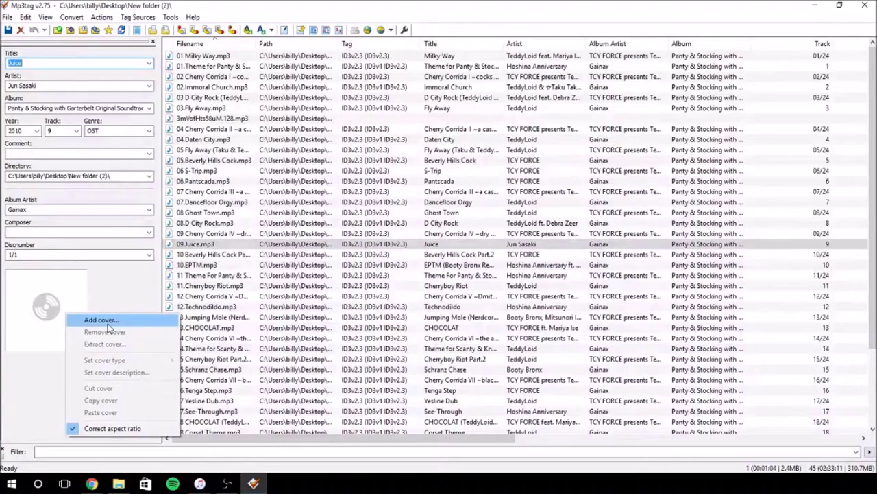
pyautogui.click(96, 320)
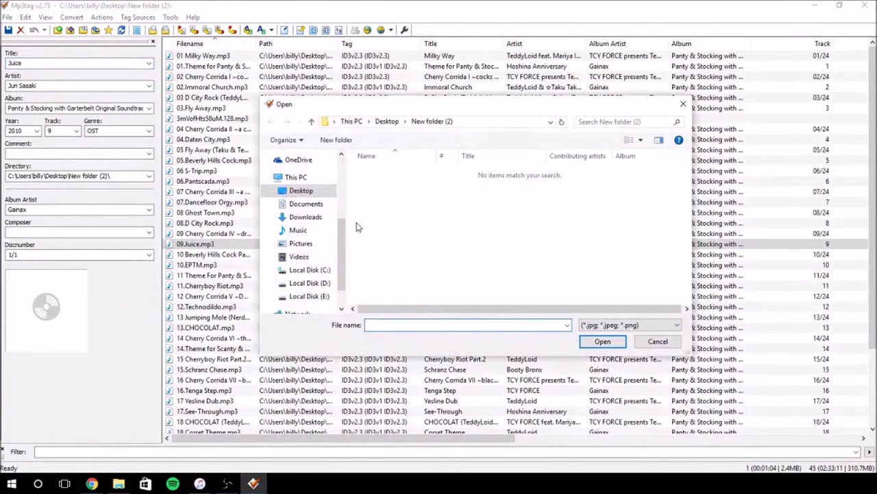
pyautogui.click(312, 245)
pyautogui.doubleClick(447, 191)
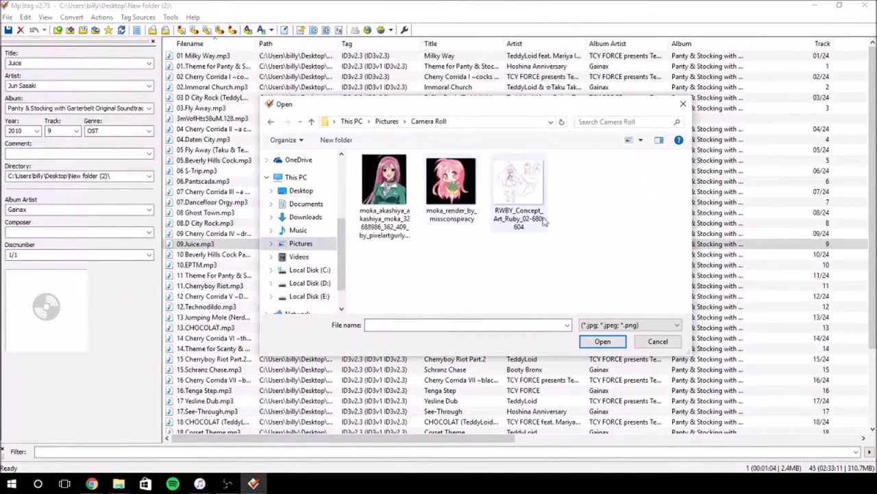
pyautogui.click(658, 340)
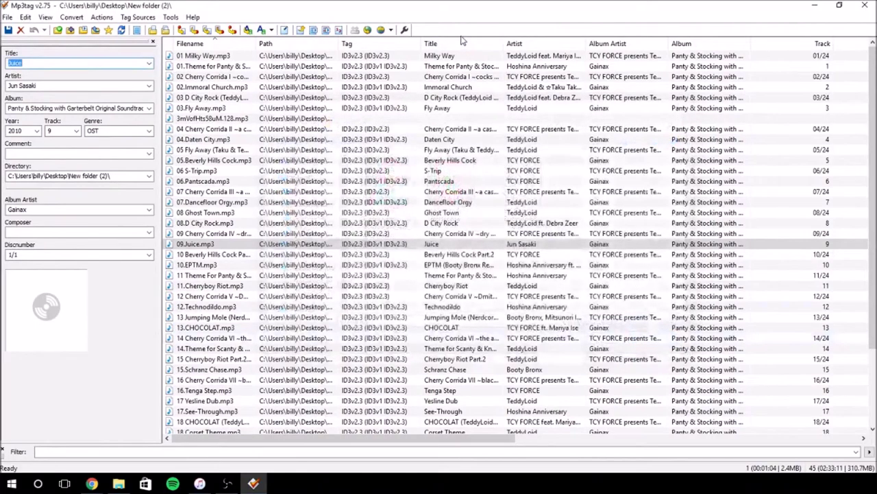
# Check the tags and cover art of the 16 Cherry Corrida VII song and close Mp3tag.
pyautogui.click(373, 244)
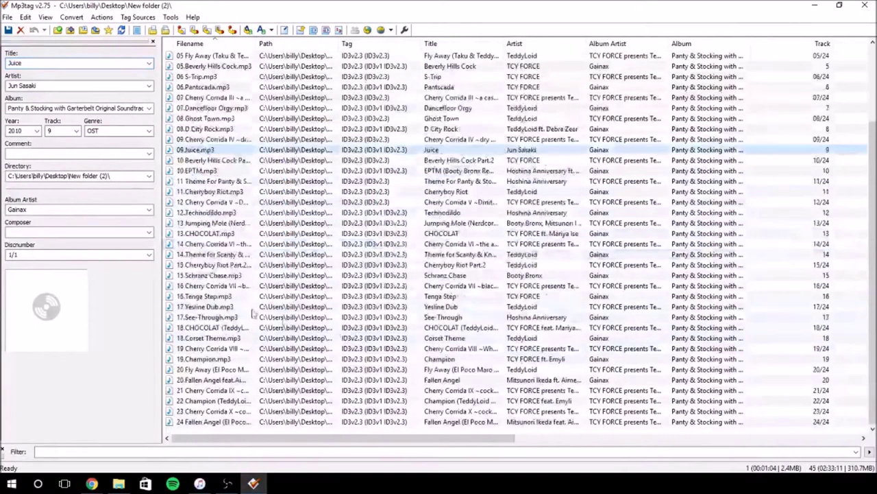
pyautogui.scroll(-3, 341, 341)
pyautogui.click(223, 286)
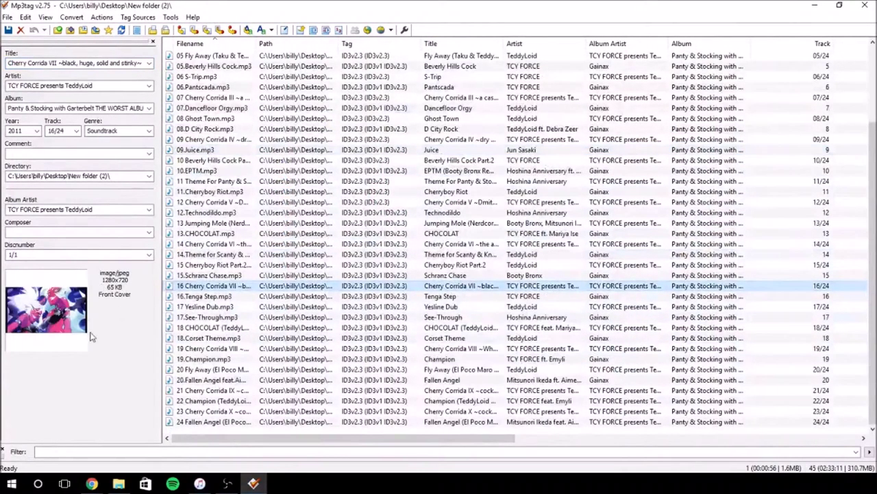
pyautogui.click(866, 5)
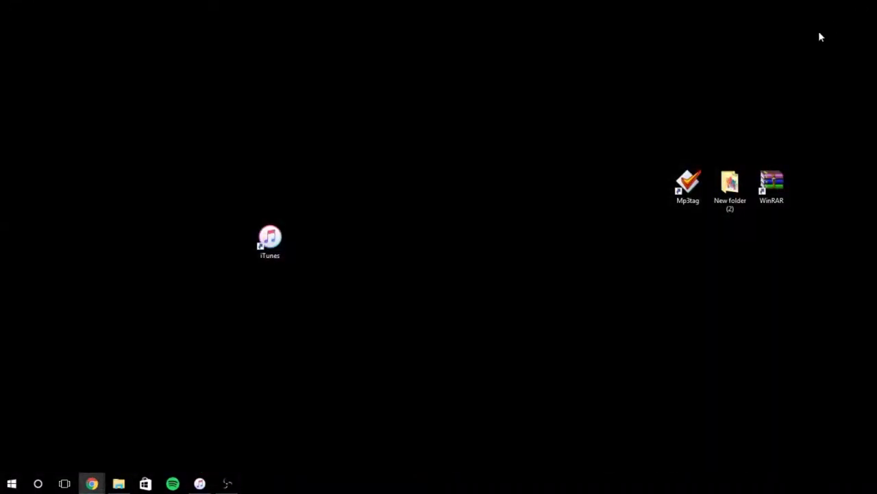
# Move the iTunes desktop icon beside the Mp3tag icon, in line with New folder (2) and WinRAR.
pyautogui.moveTo(251, 212); pyautogui.dragTo(357, 296)
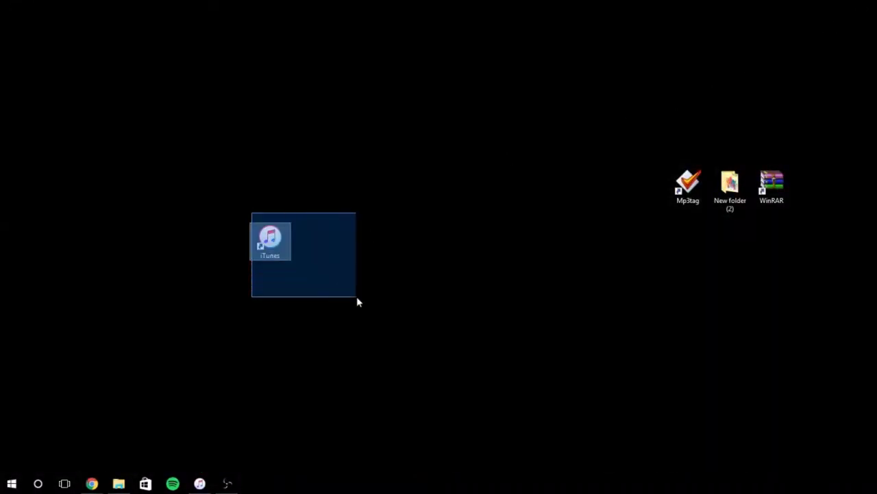
pyautogui.moveTo(270, 239); pyautogui.dragTo(644, 186)
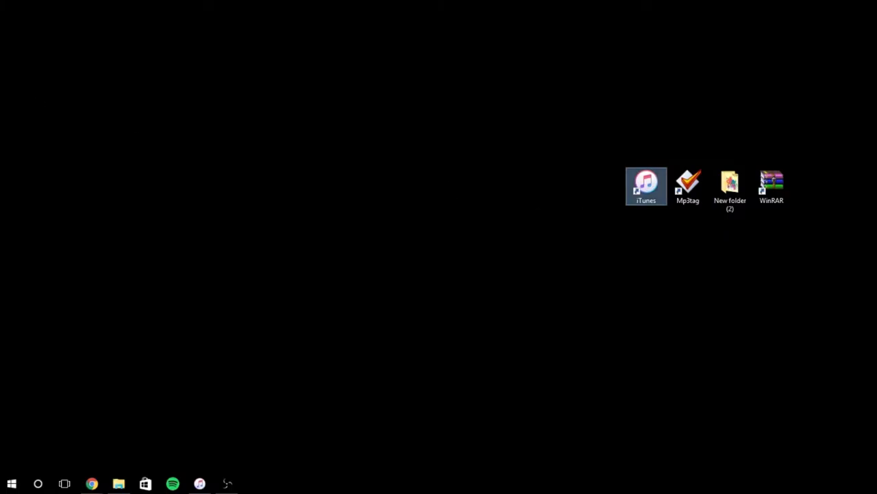
pyautogui.click(92, 484)
pyautogui.click(92, 483)
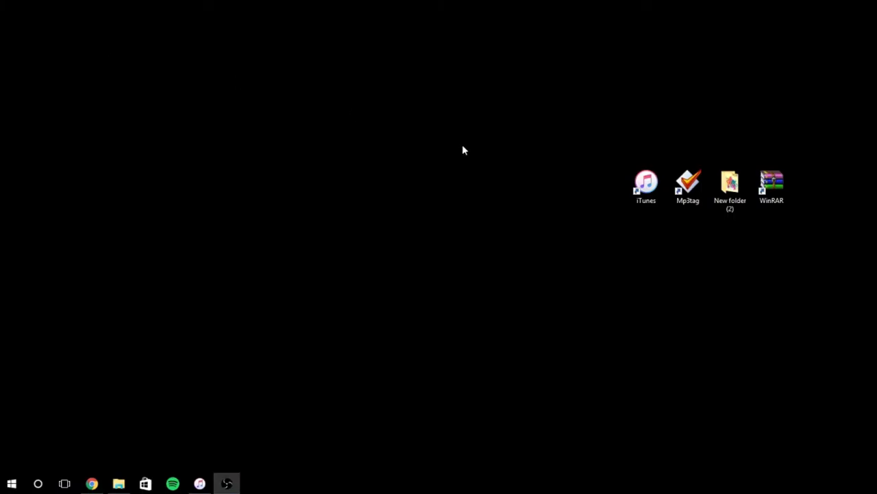
# Switch to iTunes, choose the iPhone from the connected devices, and apply its changed settings to sync the music.
pyautogui.click(192, 483)
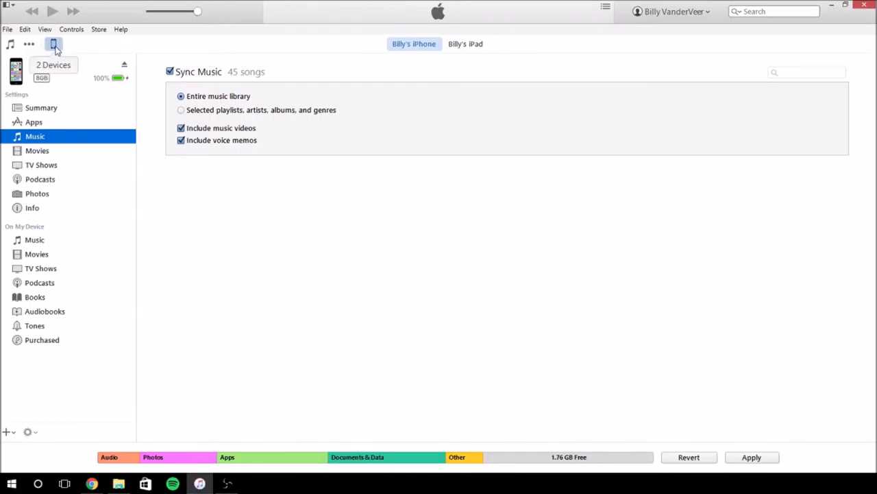
pyautogui.click(55, 47)
pyautogui.click(69, 80)
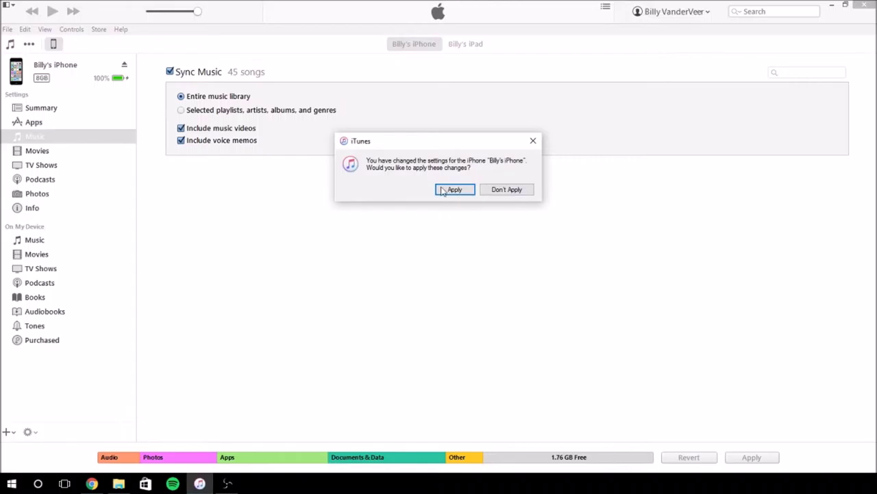
pyautogui.click(467, 192)
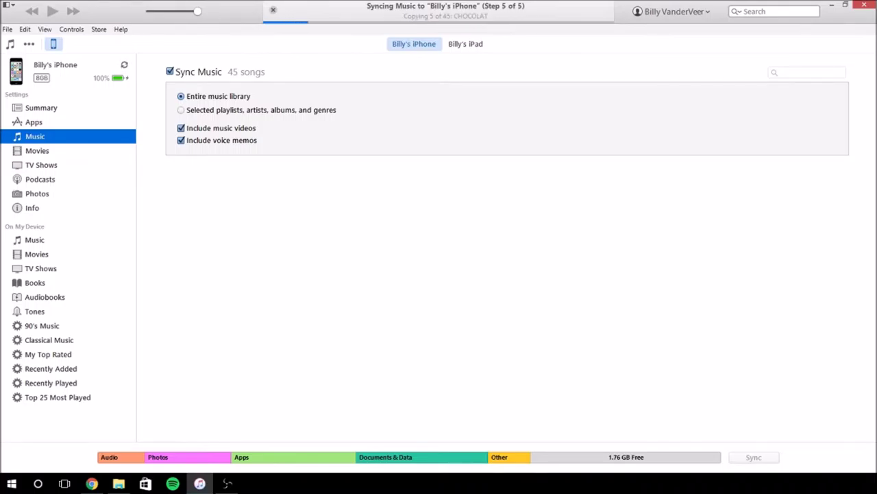
# Review the iPhone's backup and sync options in its summary, its music sync settings, and the audio storage usage.
pyautogui.click(37, 108)
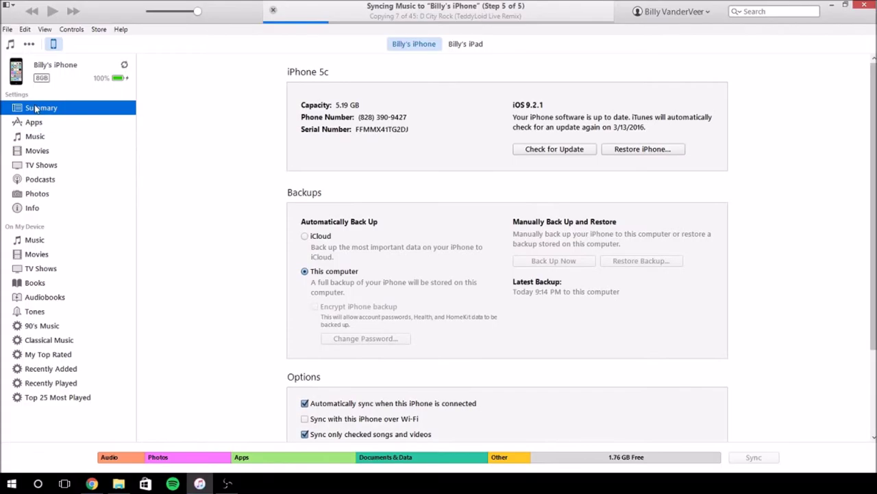
pyautogui.scroll(-3, 525, 162)
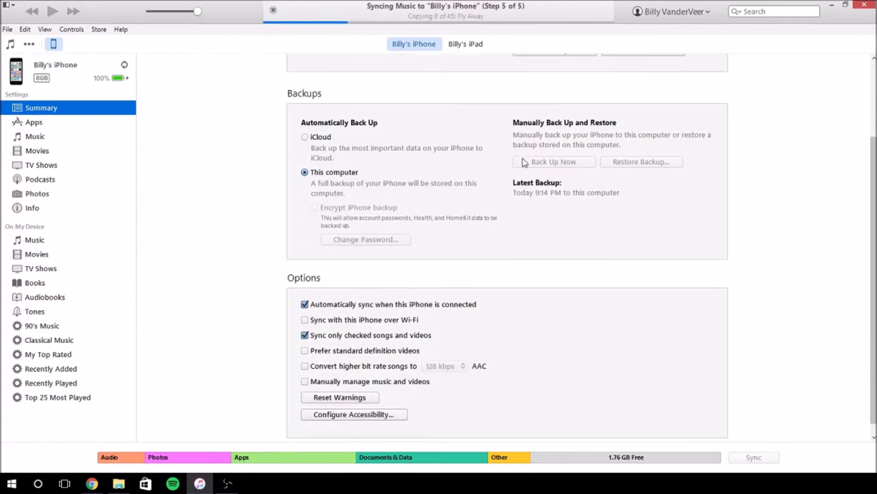
pyautogui.scroll(-1, 466, 243)
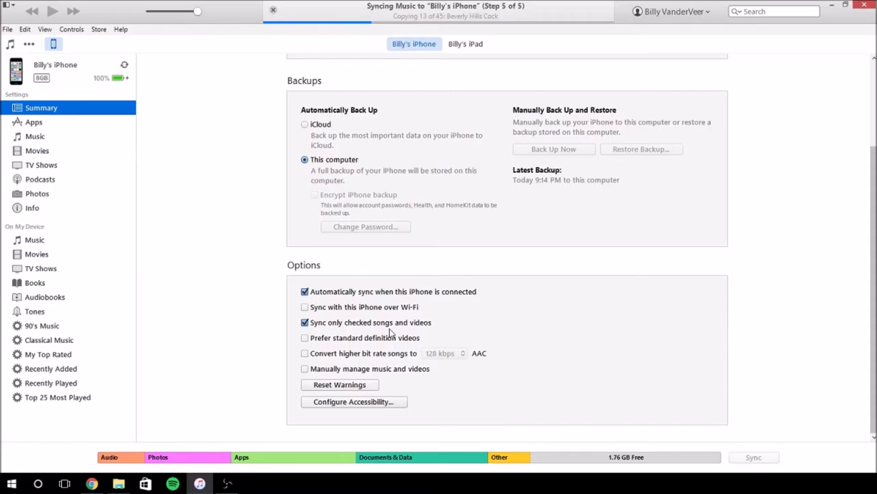
pyautogui.scroll(2, 480, 287)
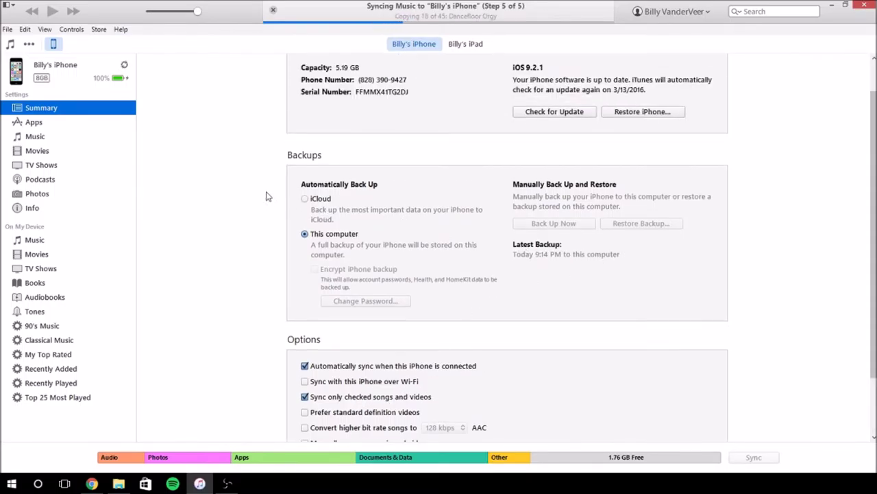
pyautogui.click(32, 136)
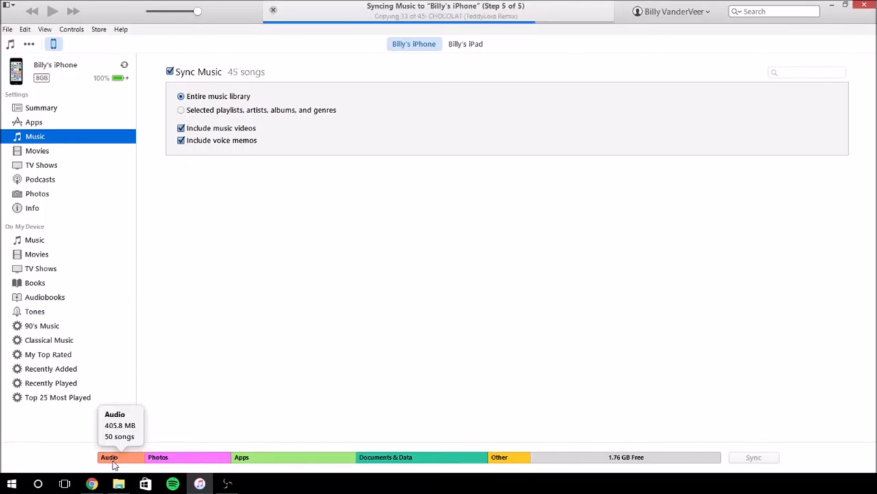
pyautogui.moveTo(113, 457)
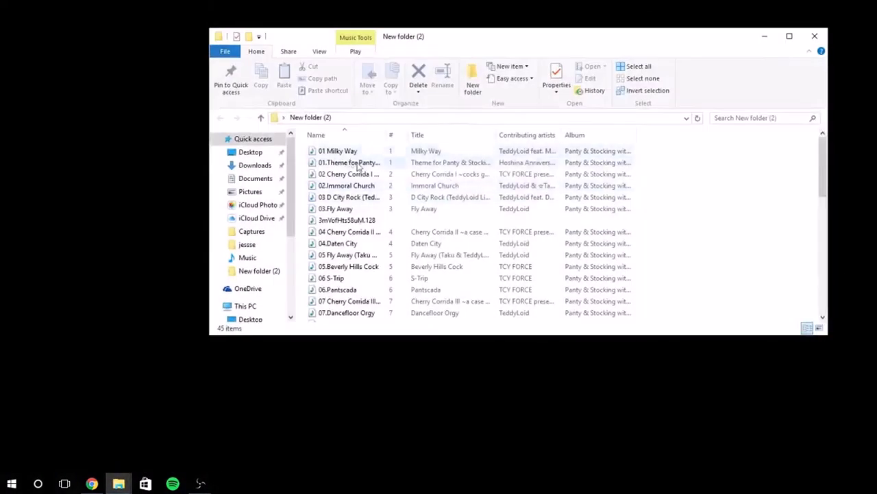
# Look through the song files in New folder (2) down to the end of the list and close the folder.
pyautogui.scroll(-5, 372, 196)
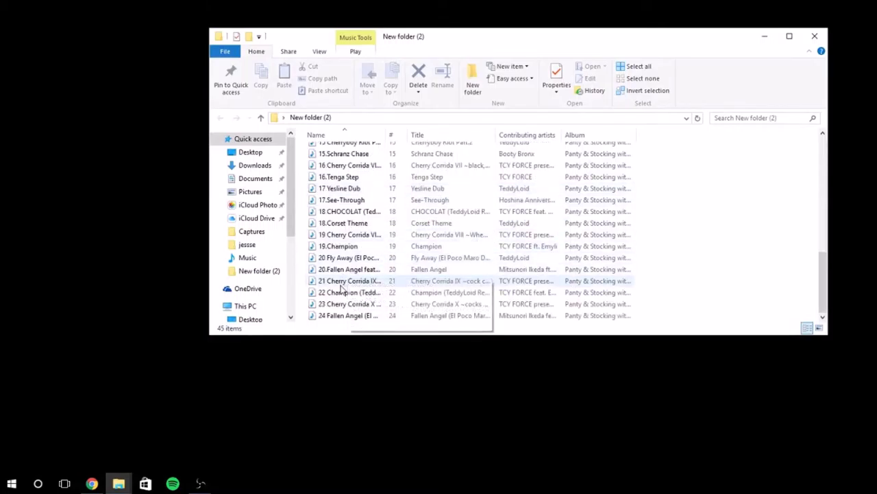
pyautogui.click(343, 281)
pyautogui.click(812, 37)
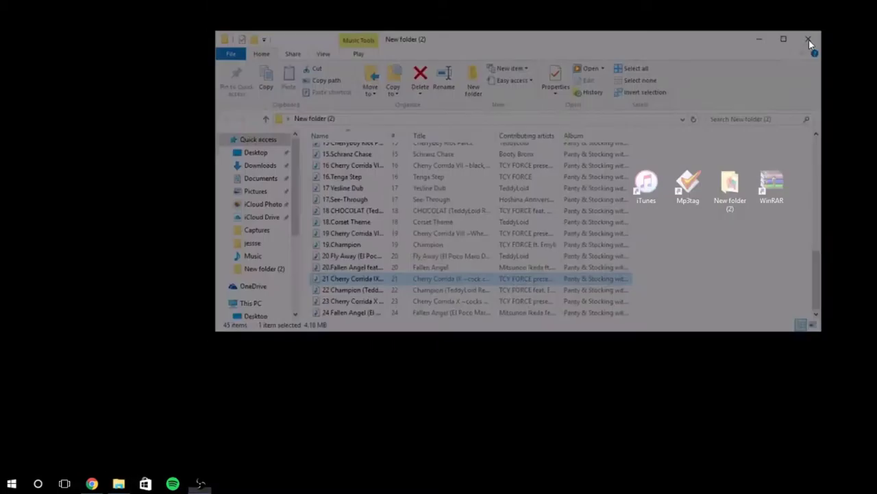